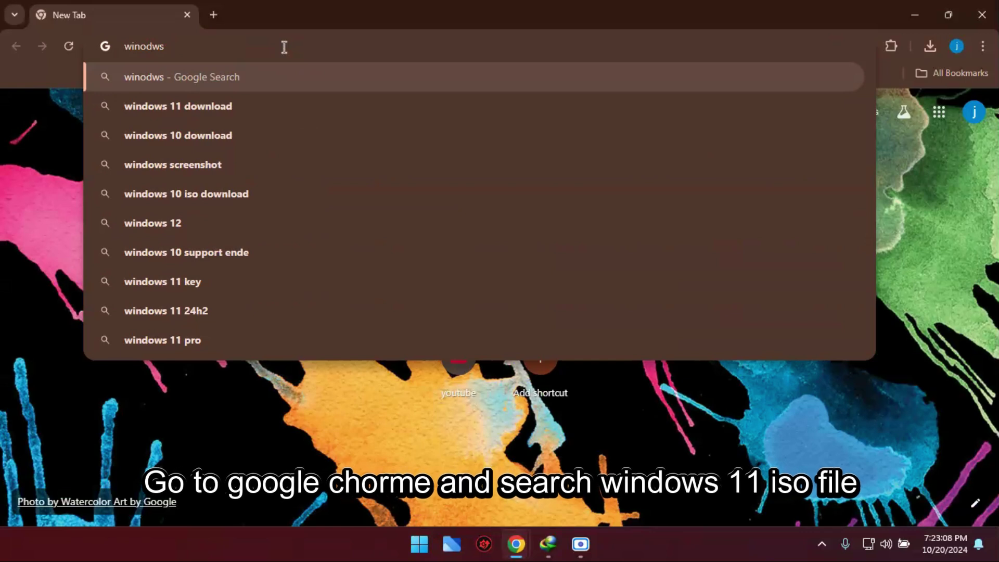
Search Google for "windows 11 iso file download" and open Microsoft's Windows 11 download page.
key(BackSpace)
key(BackSpace)
key(BackSpace)
text(dow)
key(BackSpace)
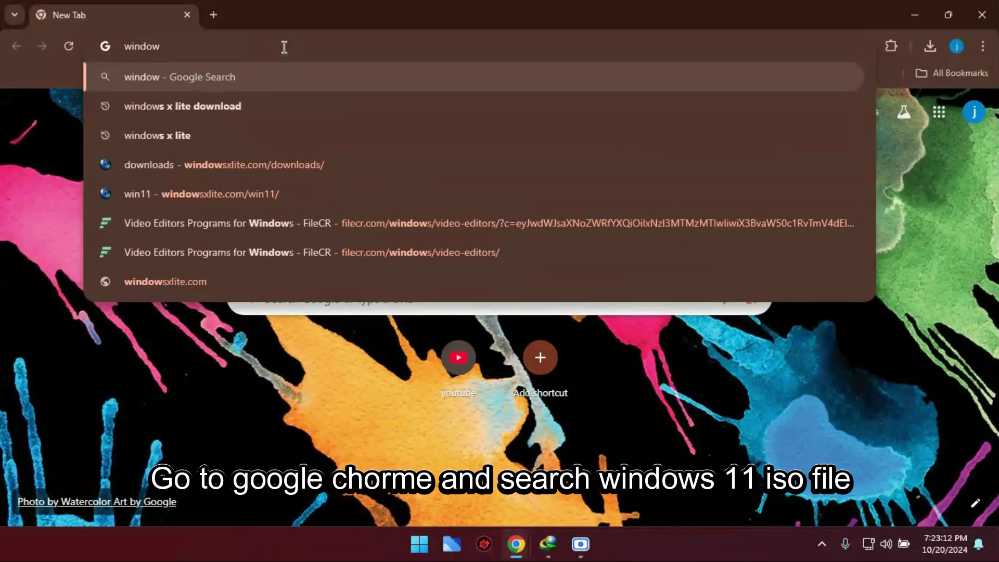
text(s 11 )
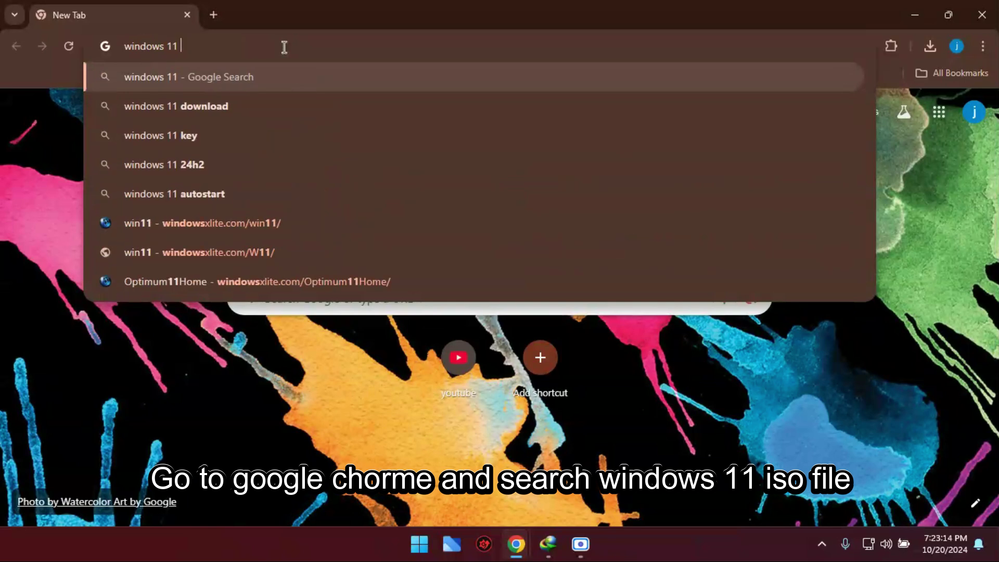
text(iso file down)
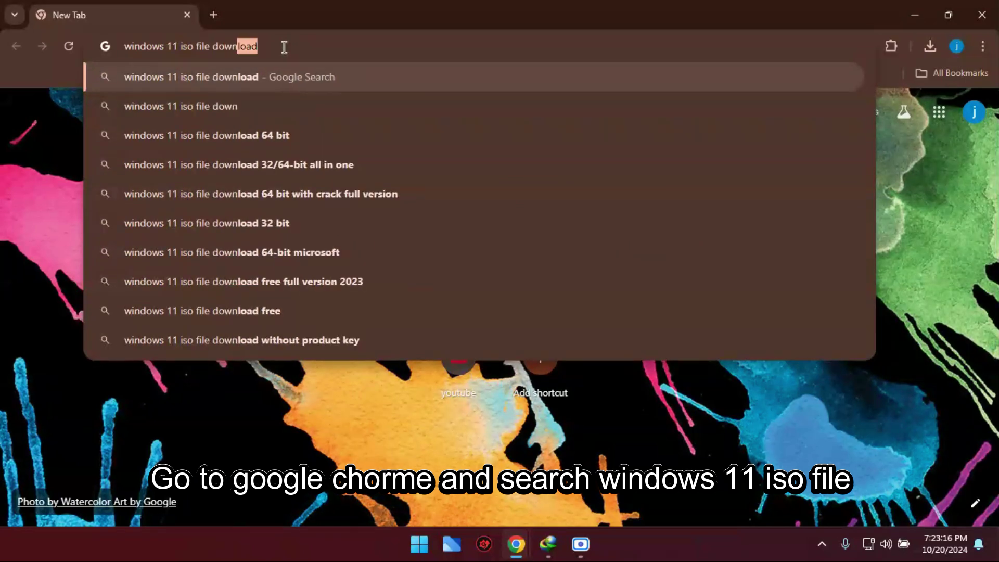
text(load)
key(Return)
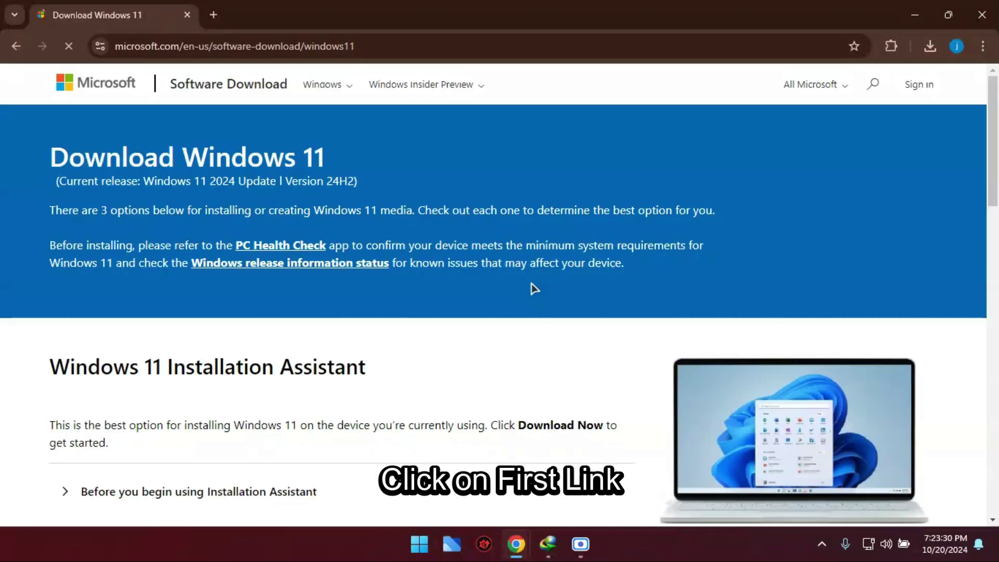
Choose the Windows 11 (multi-edition ISO for x64 devices) disk image and request its download.
scroll(535, 289, down, 9)
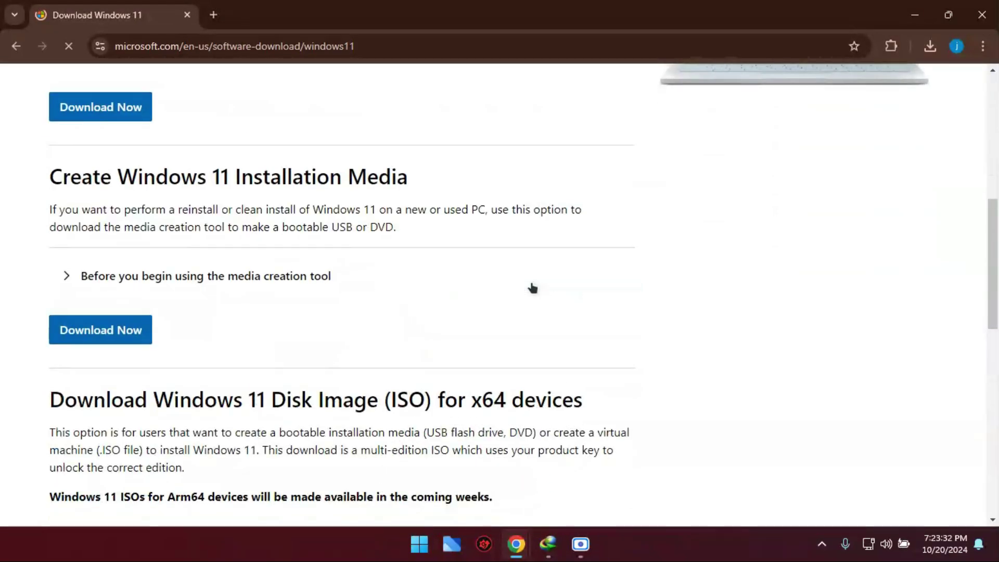
scroll(379, 346, down, 5)
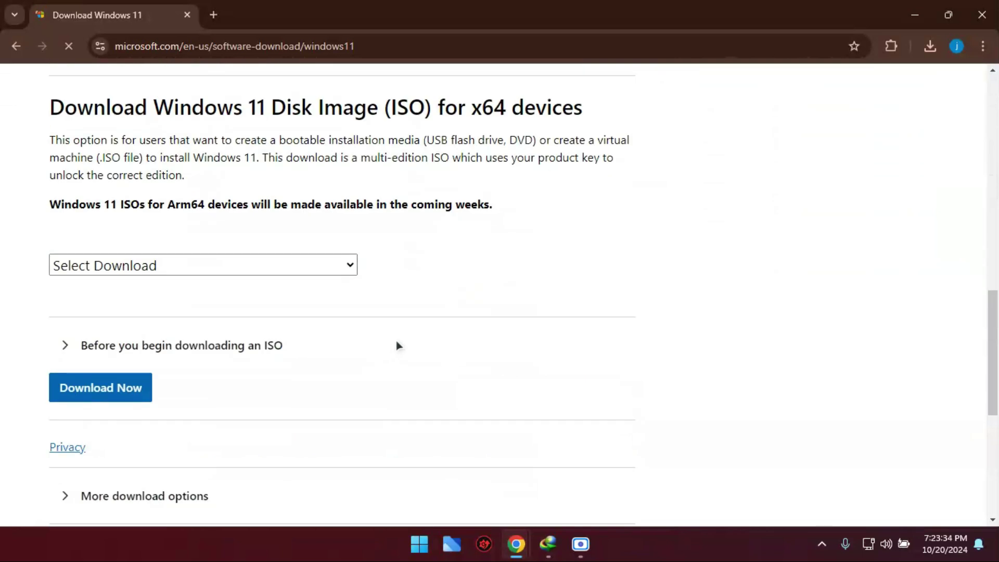
click(194, 267)
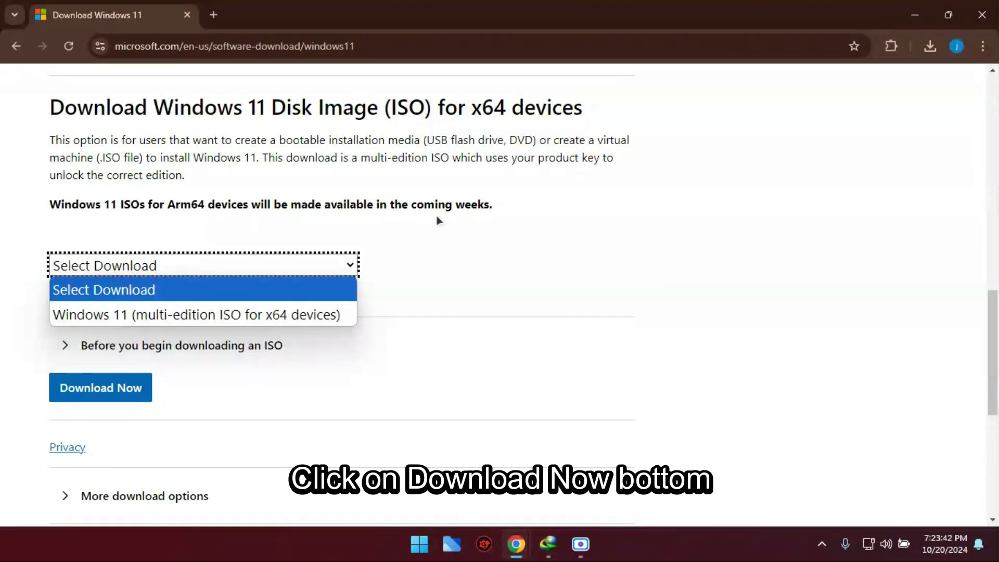
click(547, 265)
click(247, 260)
click(193, 318)
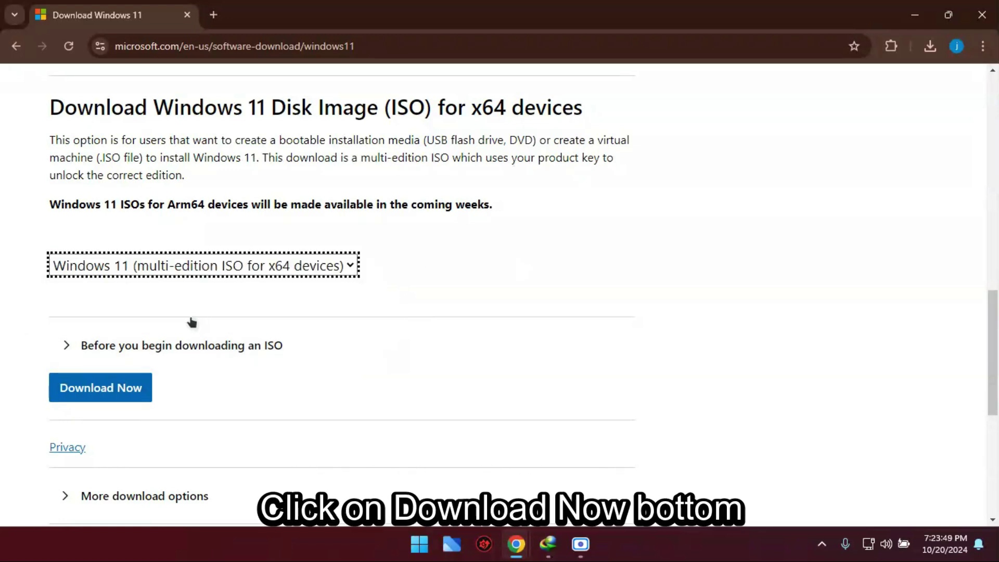
click(115, 398)
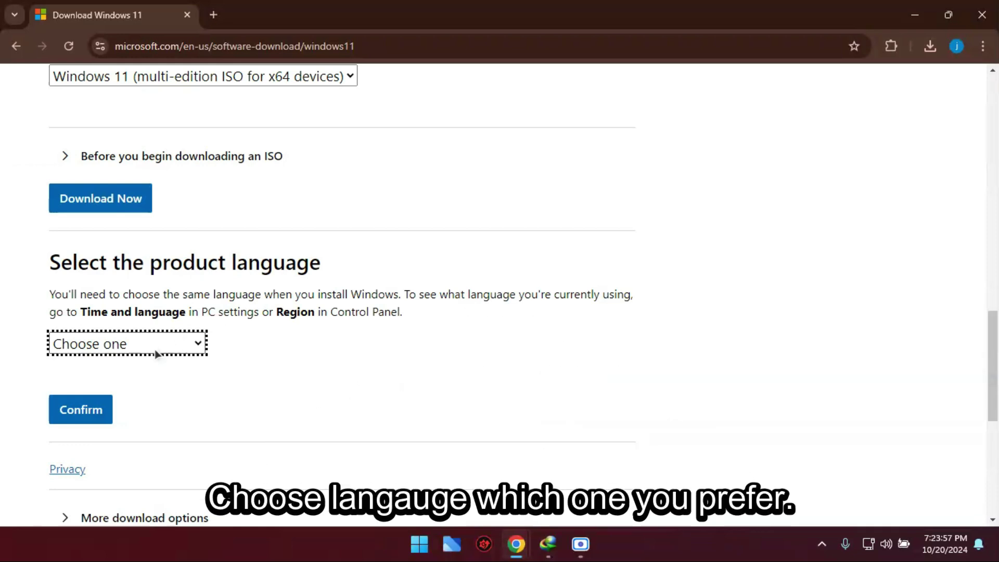
Select English International as the product language and confirm it.
click(154, 354)
scroll(142, 270, down, 1)
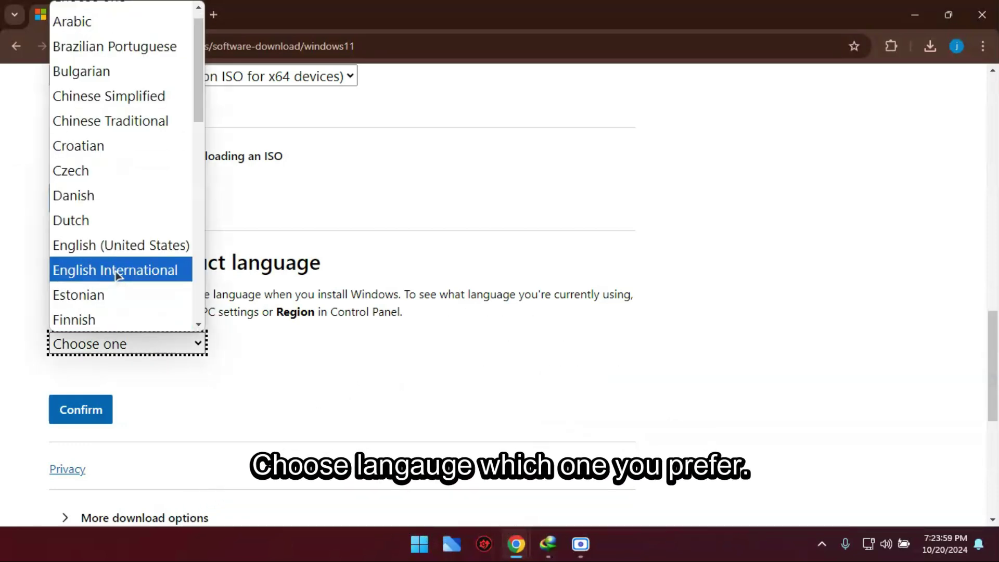
click(142, 269)
click(83, 416)
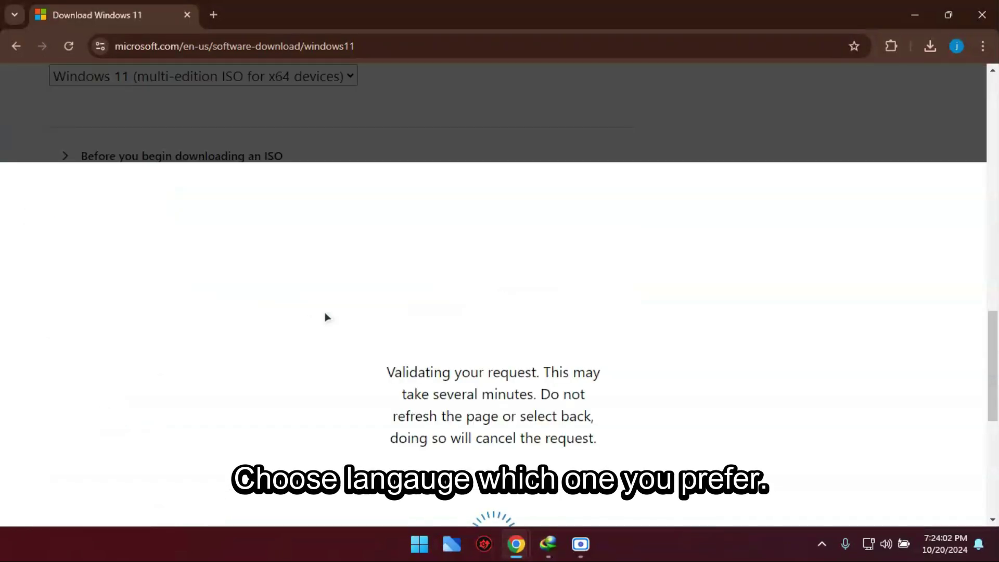
Start the 64-bit download of the Windows 11 English International ISO, saving it to the Downloads folder.
scroll(305, 317, down, 1)
scroll(206, 296, up, 1)
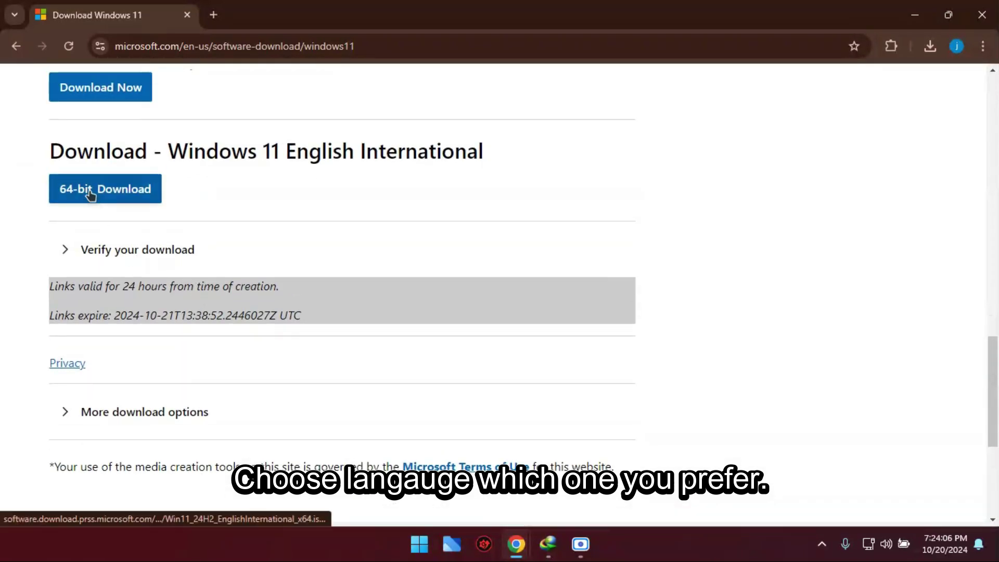
scroll(109, 323, up, 3)
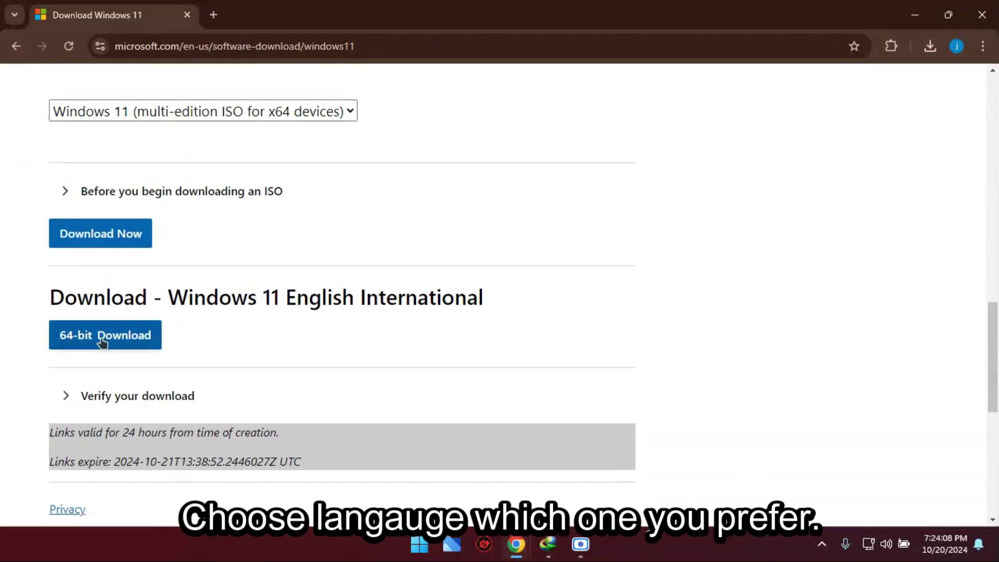
click(102, 341)
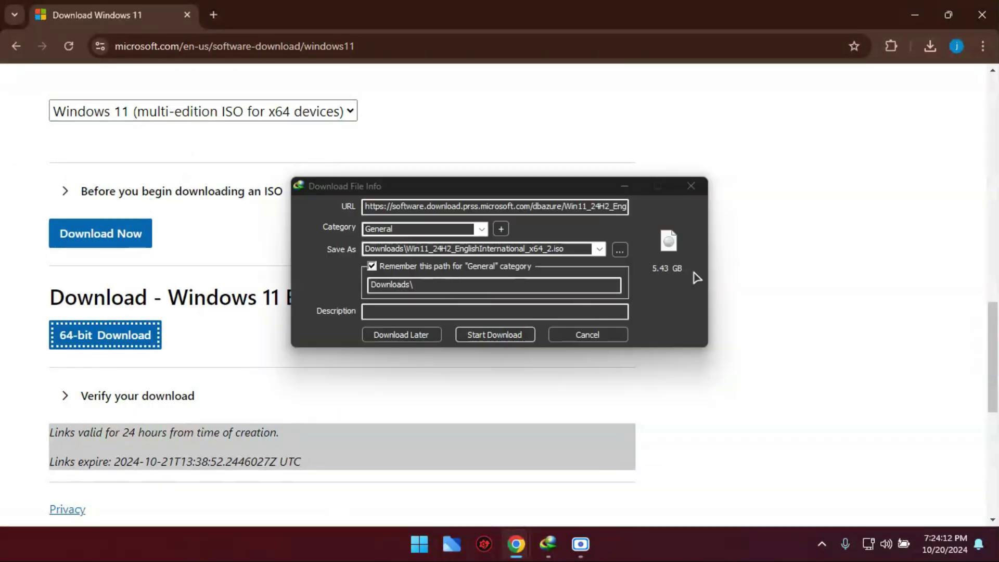
click(497, 340)
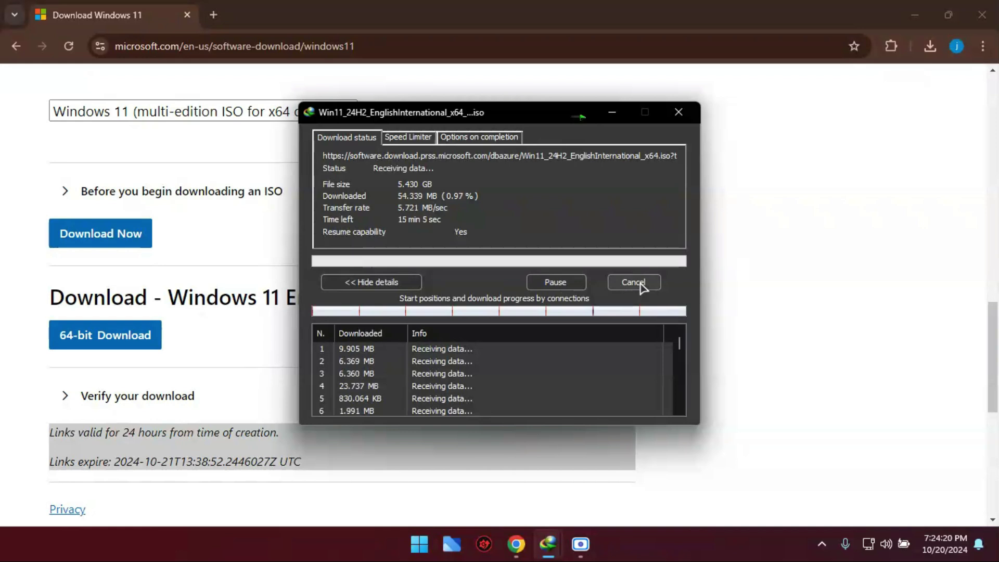
Cancel the running ISO download, then view the download list in Internet Download Manager and close it.
click(641, 284)
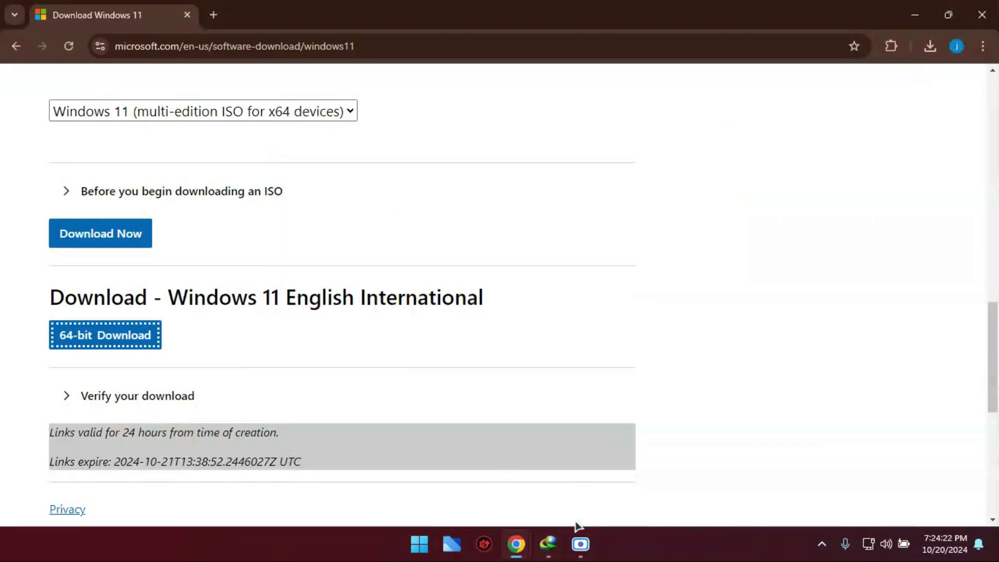
click(822, 544)
click(880, 499)
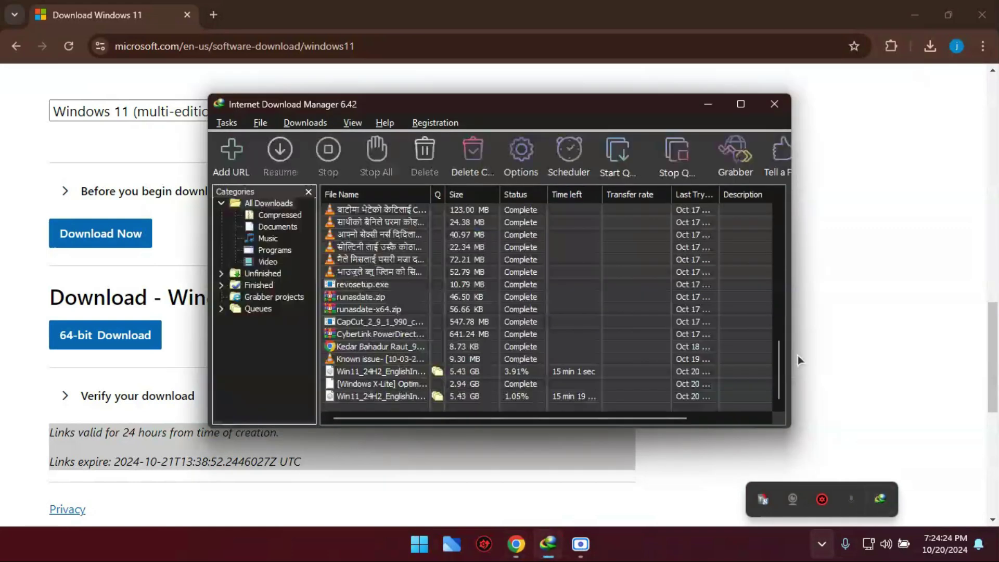
click(775, 104)
Search for "rufus download" in a new browser tab and open the official Rufus site.
click(213, 15)
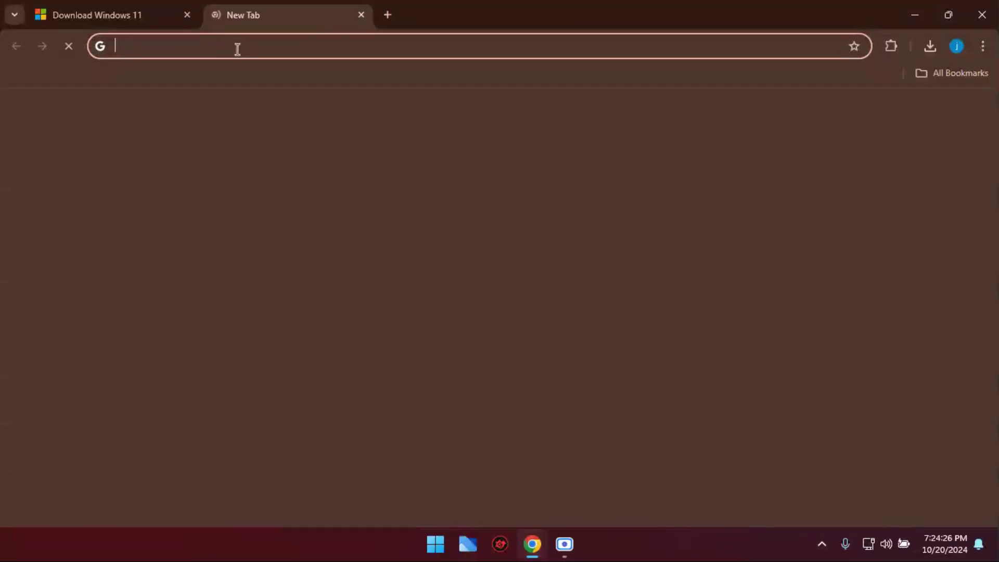
text(rufus download)
key(Return)
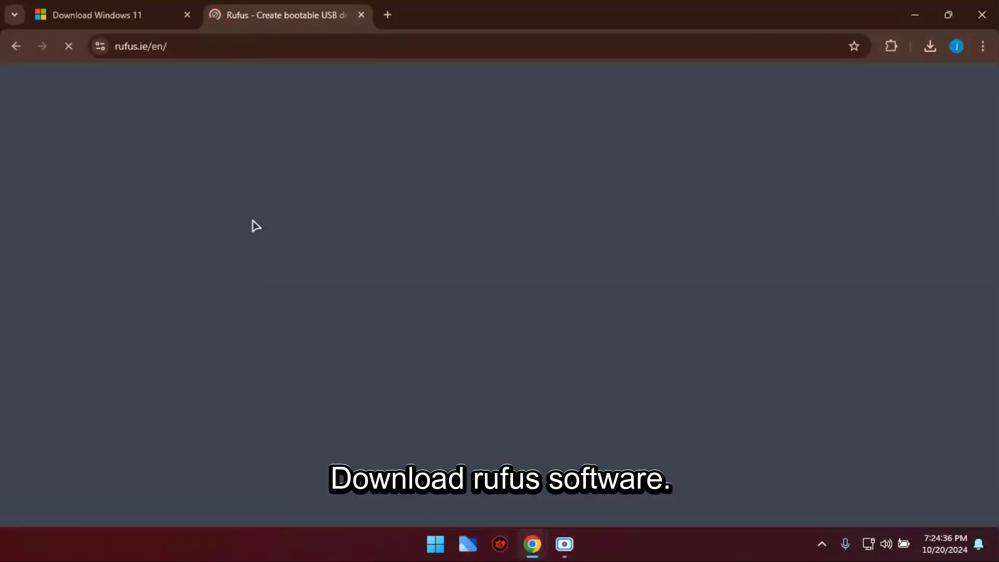
Download the standard Windows x64 release rufus-4.5.exe from the latest releases.
scroll(274, 268, down, 8)
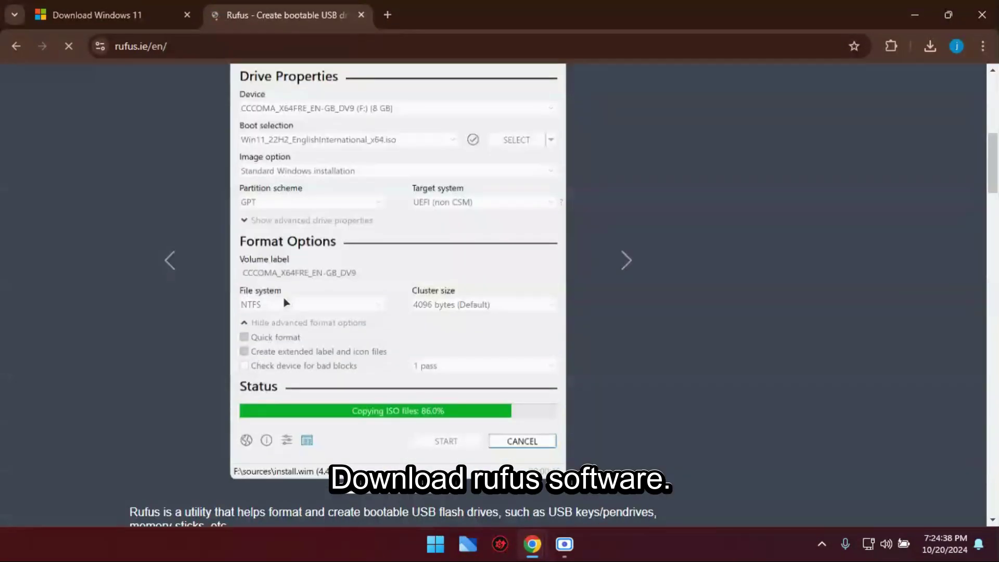
scroll(283, 297, down, 6)
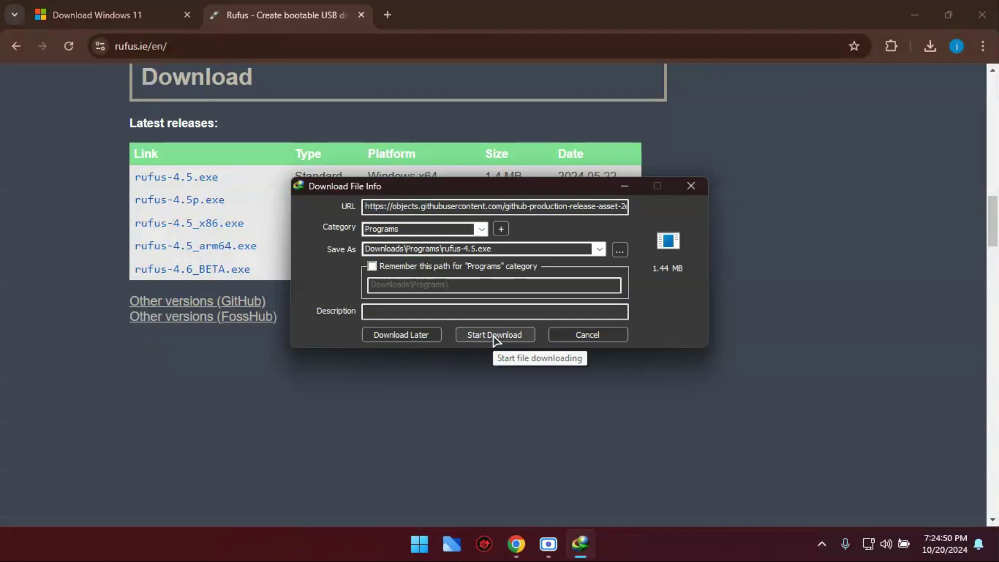
click(493, 336)
click(530, 298)
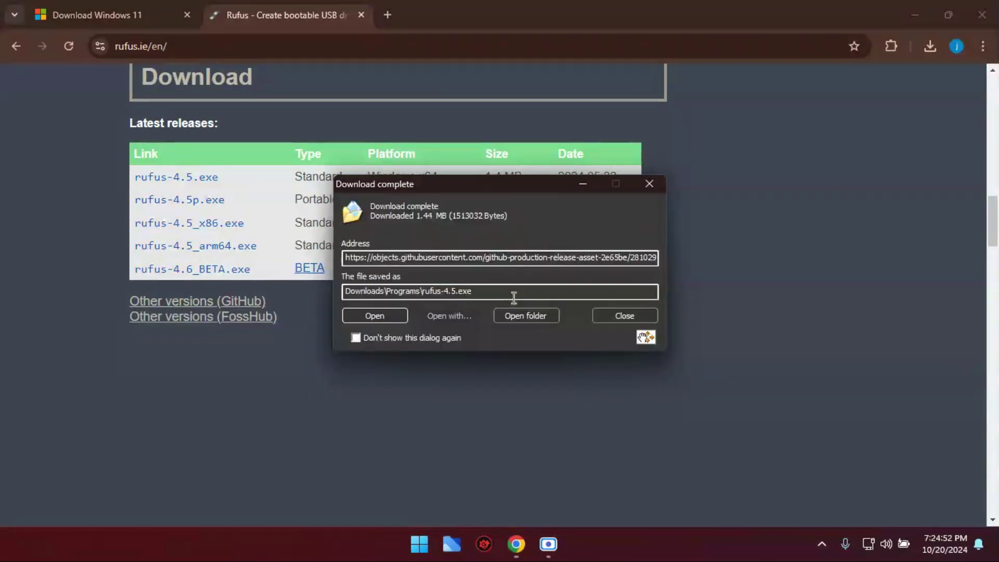
Launch the downloaded rufus-4.5.exe, minimize the browser and decline online update checks.
click(375, 316)
click(914, 15)
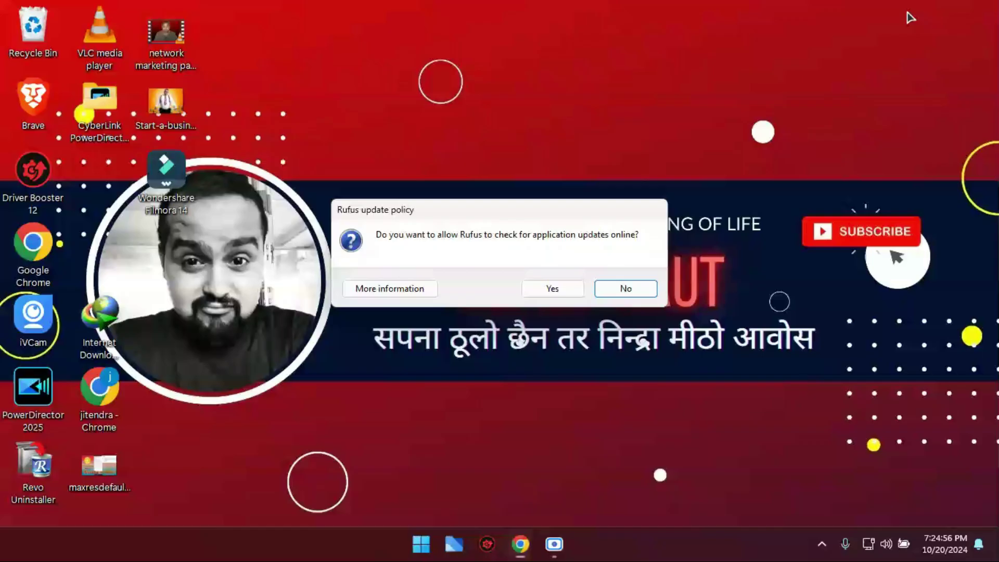
click(631, 290)
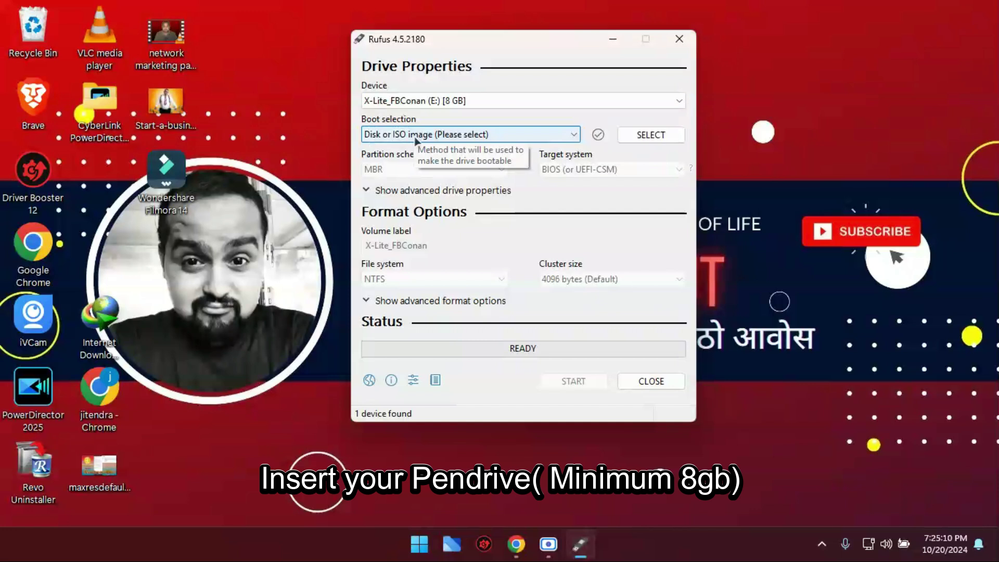
Load windows11.iso from the Downloads folder as the boot image in Rufus.
click(659, 139)
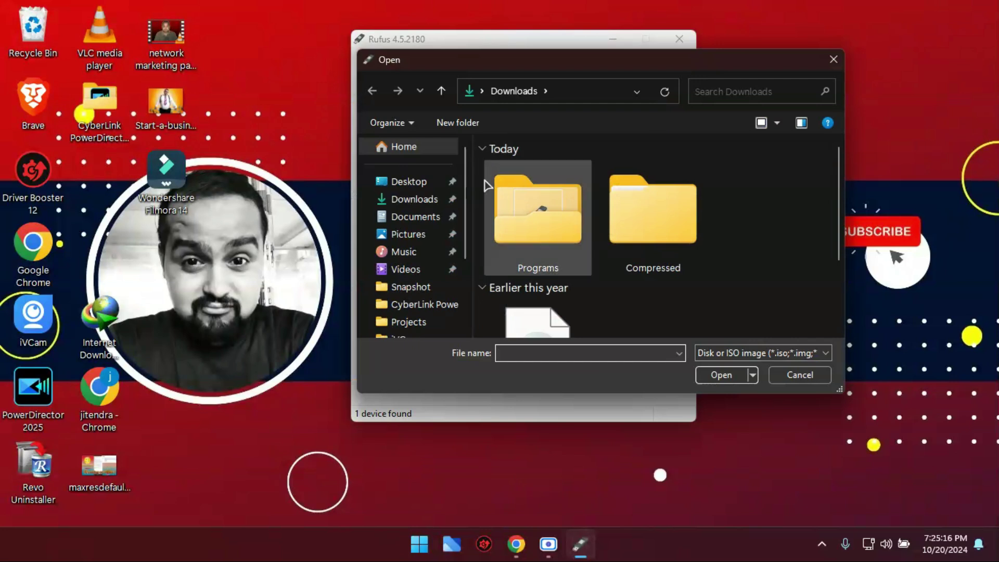
click(419, 202)
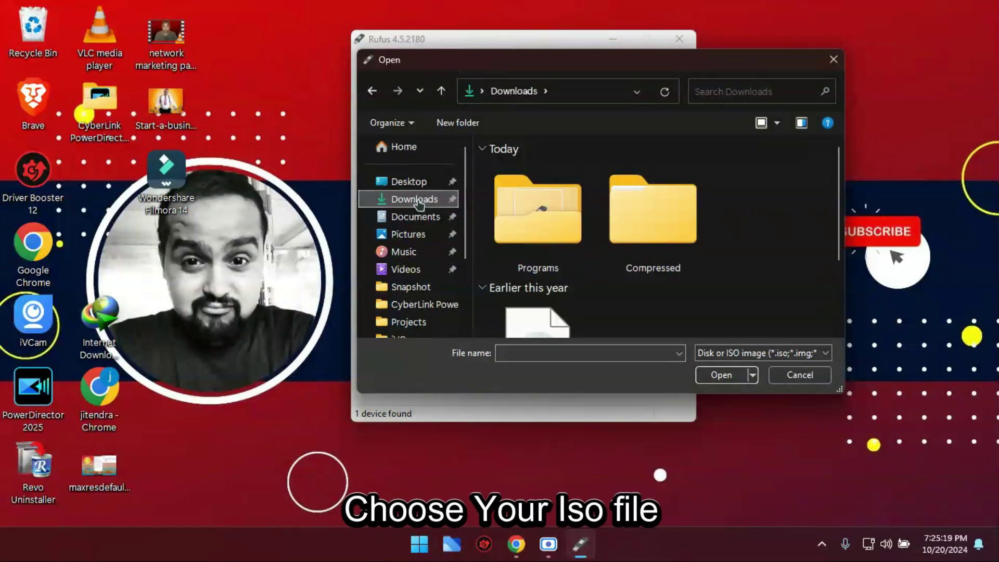
scroll(603, 288, down, 2)
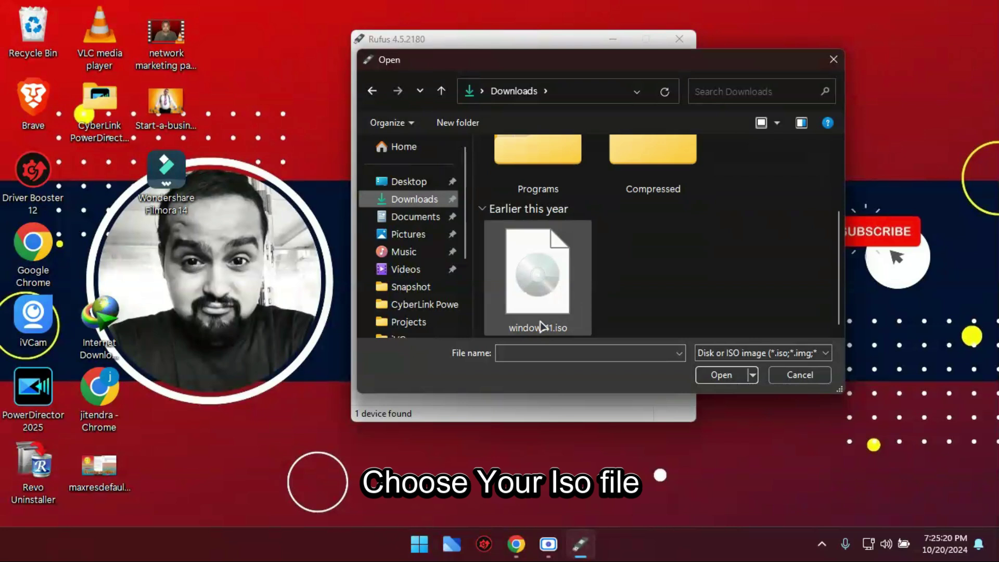
click(553, 297)
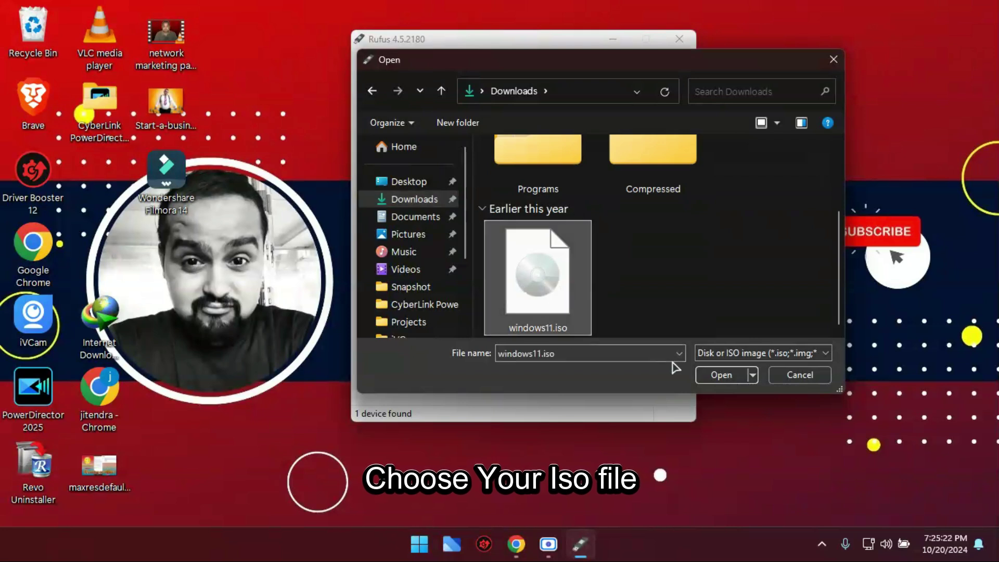
click(723, 375)
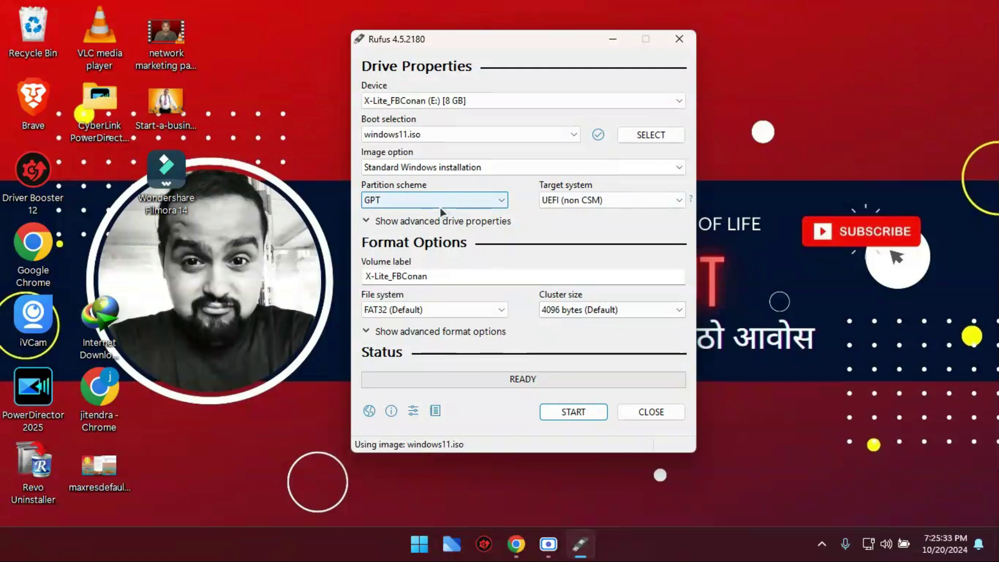
Open Computer Management for This PC from File Explorer, minimize Explorer and bring Computer Management in front of Rufus.
click(452, 544)
click(99, 347)
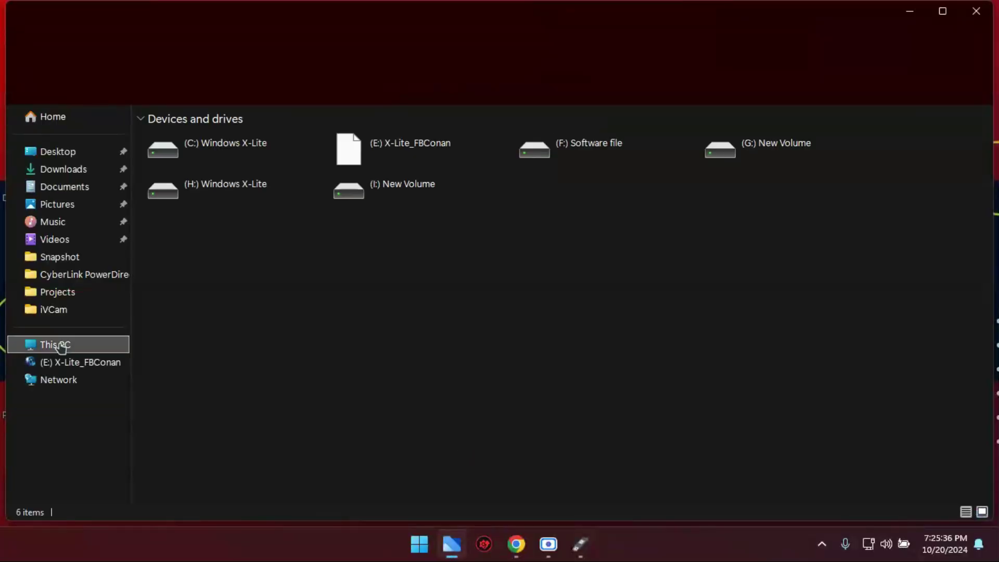
right_click(61, 348)
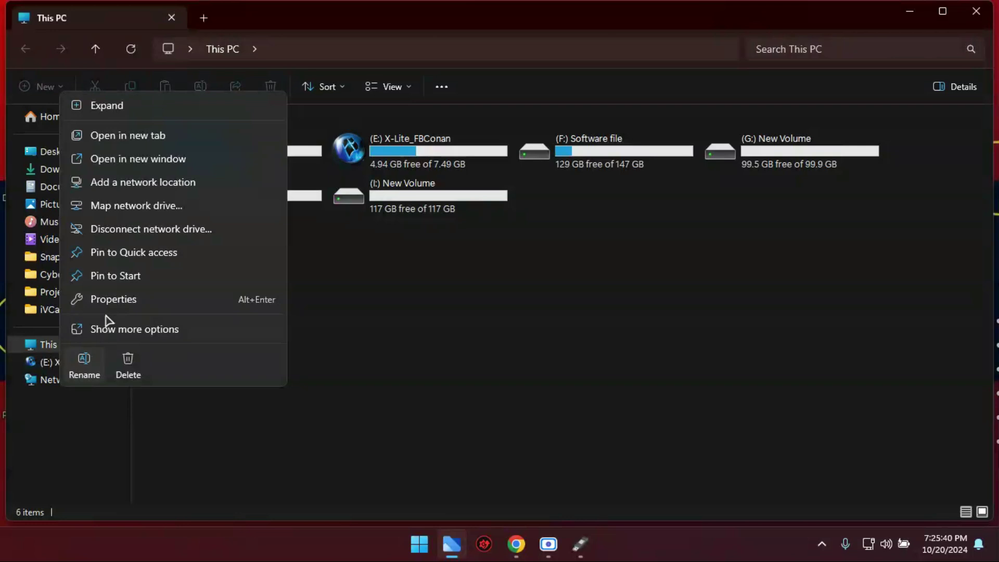
click(107, 333)
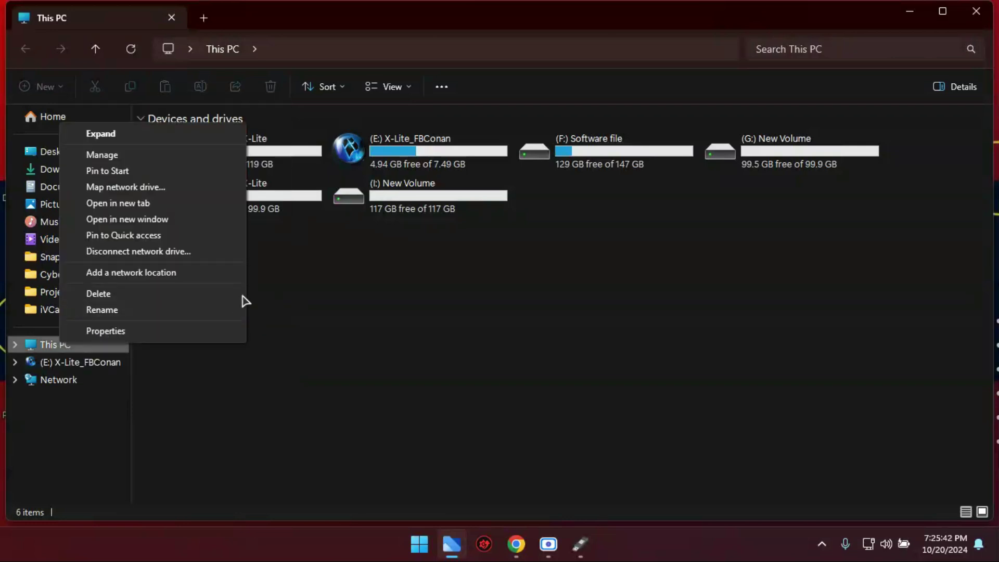
click(121, 156)
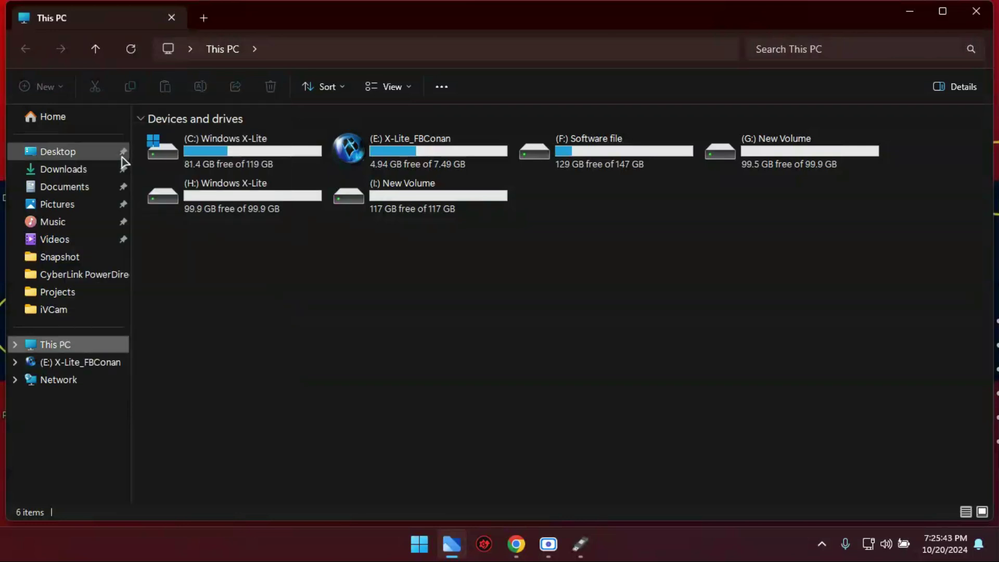
click(910, 11)
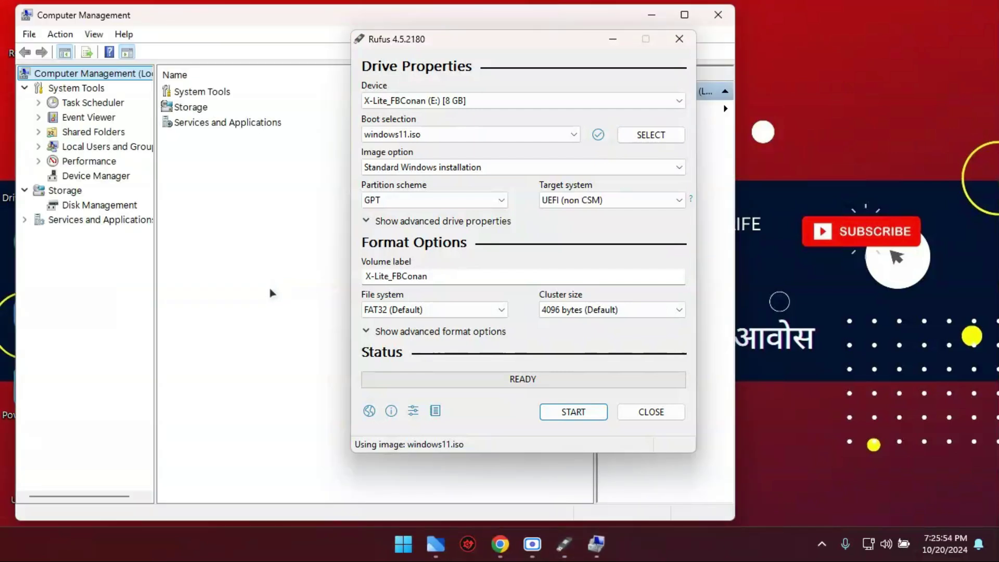
click(304, 39)
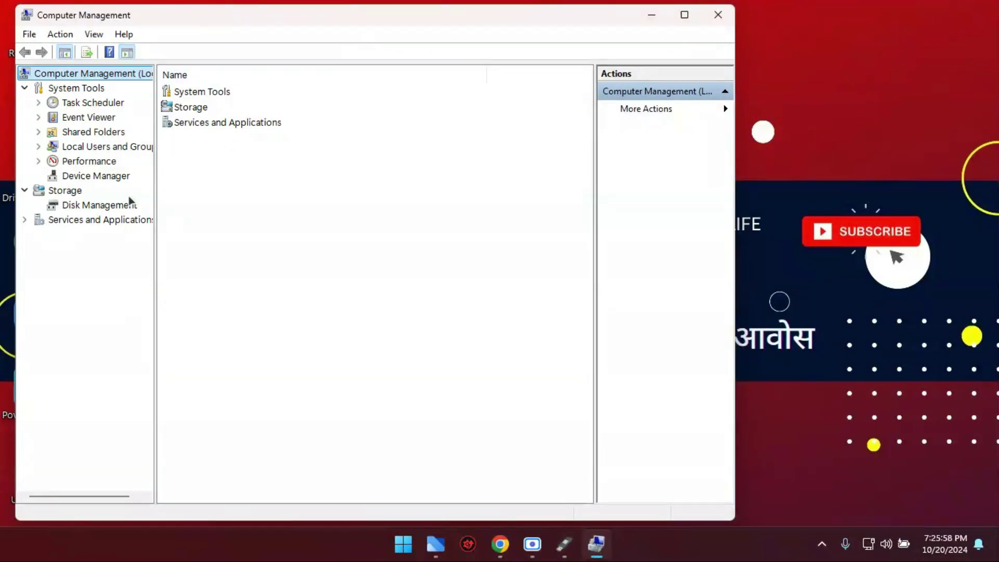
Show Disk Management in a maximized window and check the partition style in Disk 0's properties.
click(97, 206)
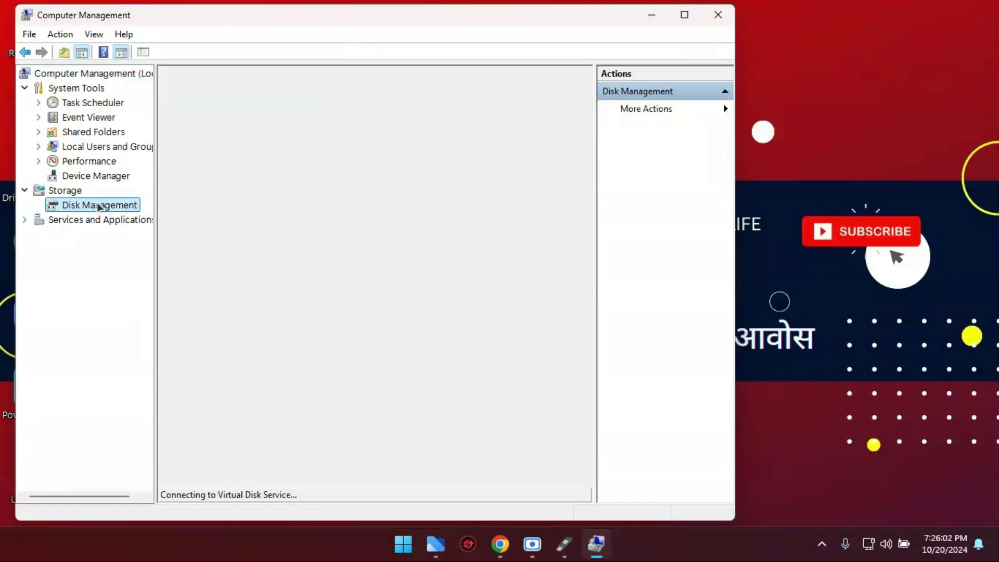
click(685, 15)
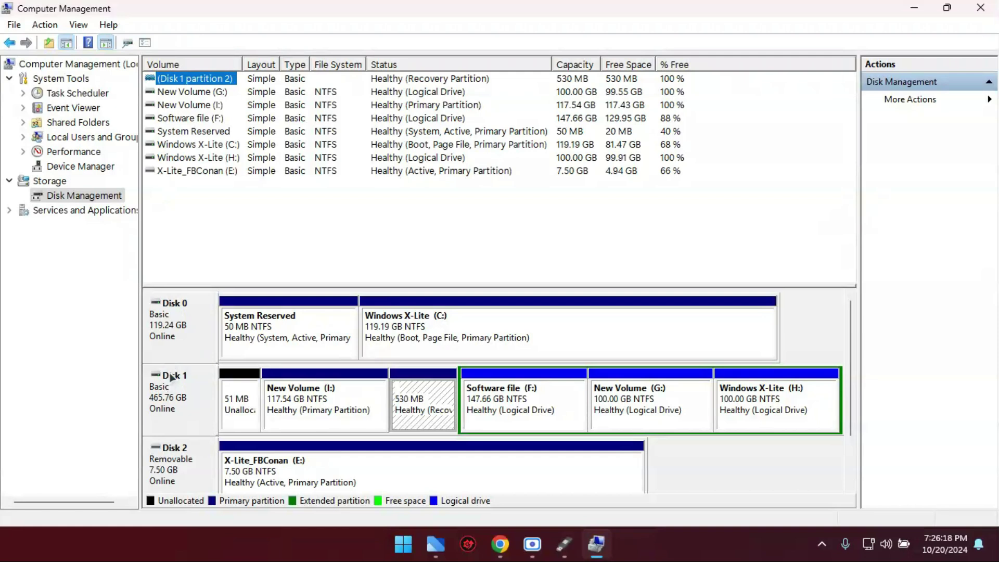
right_click(175, 341)
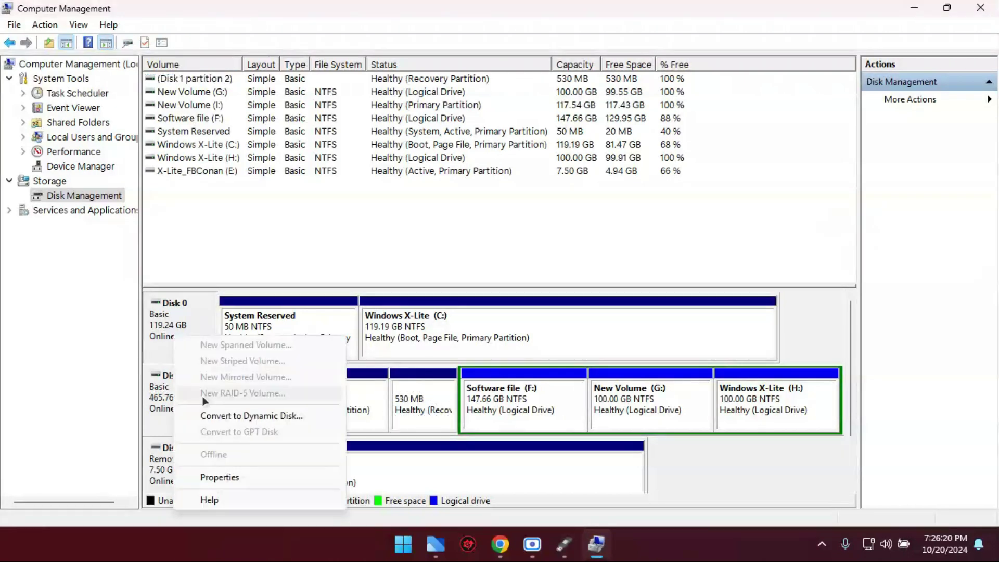
click(217, 477)
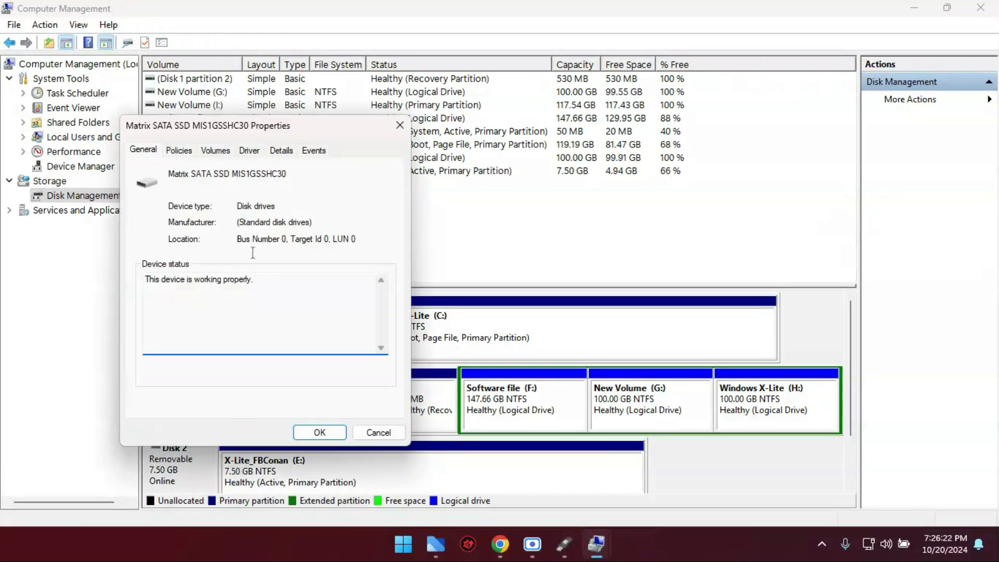
click(184, 155)
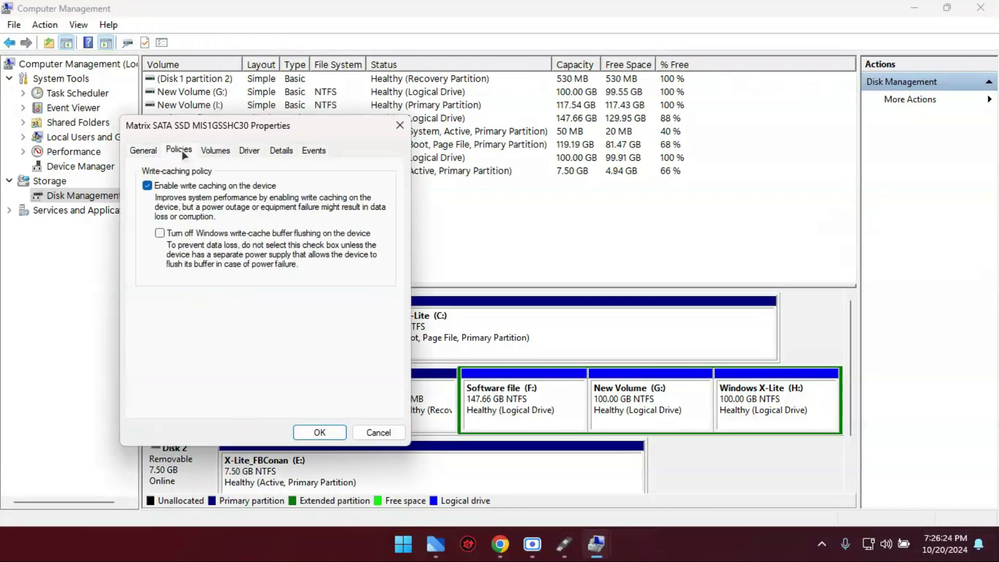
click(218, 154)
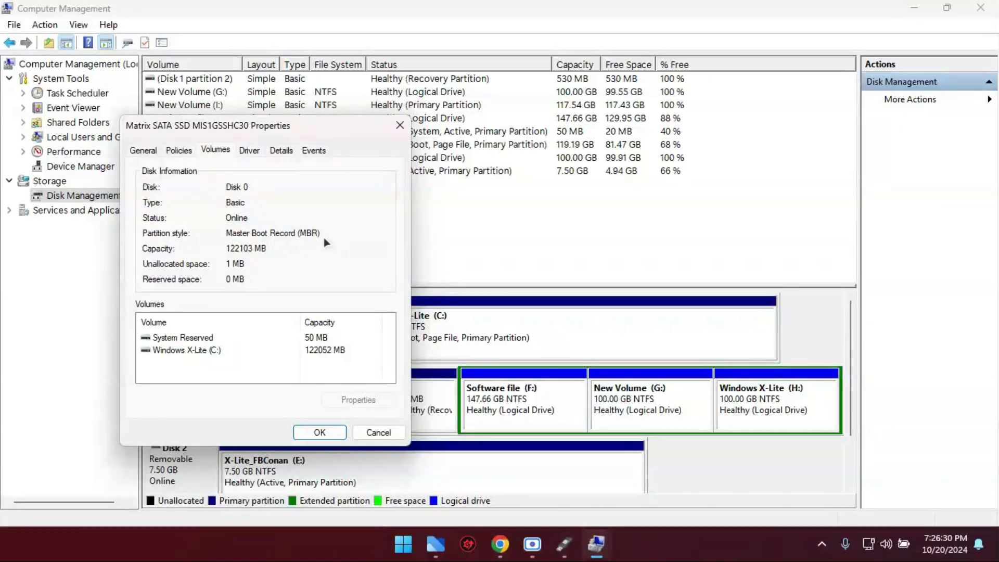
click(399, 126)
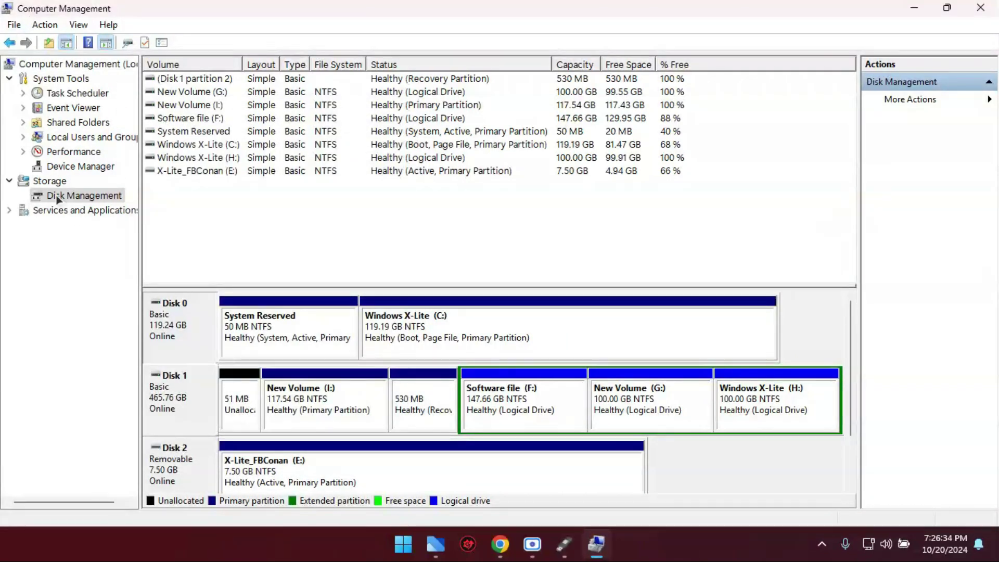
Reopen Disk 0's properties, recheck the partition style in the volume information and close them.
right_click(175, 326)
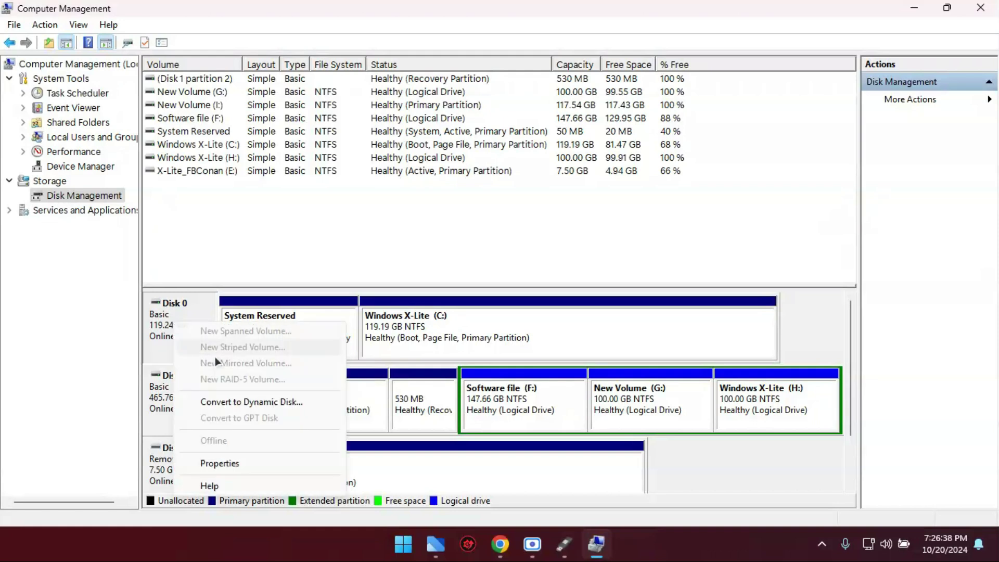
click(235, 469)
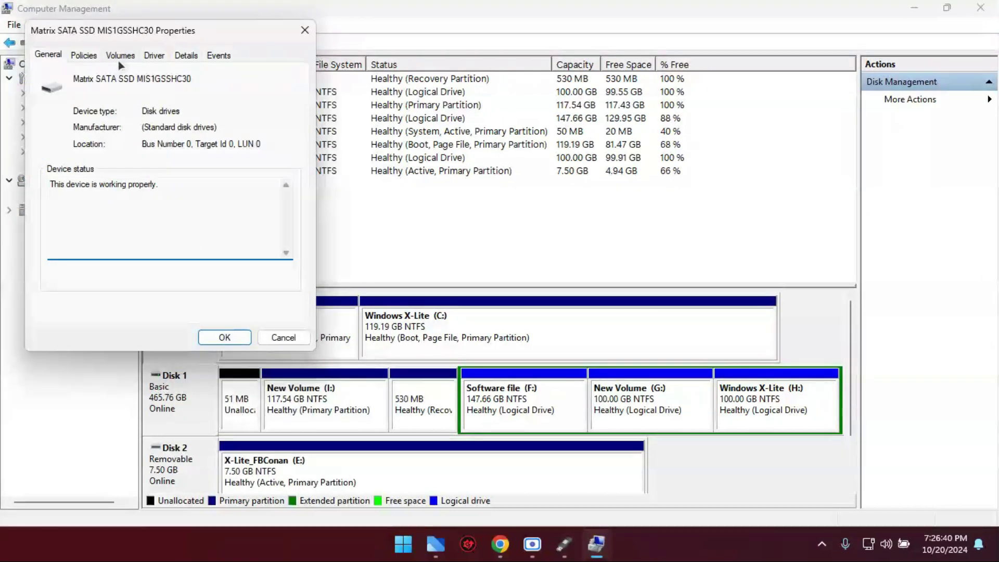
click(118, 54)
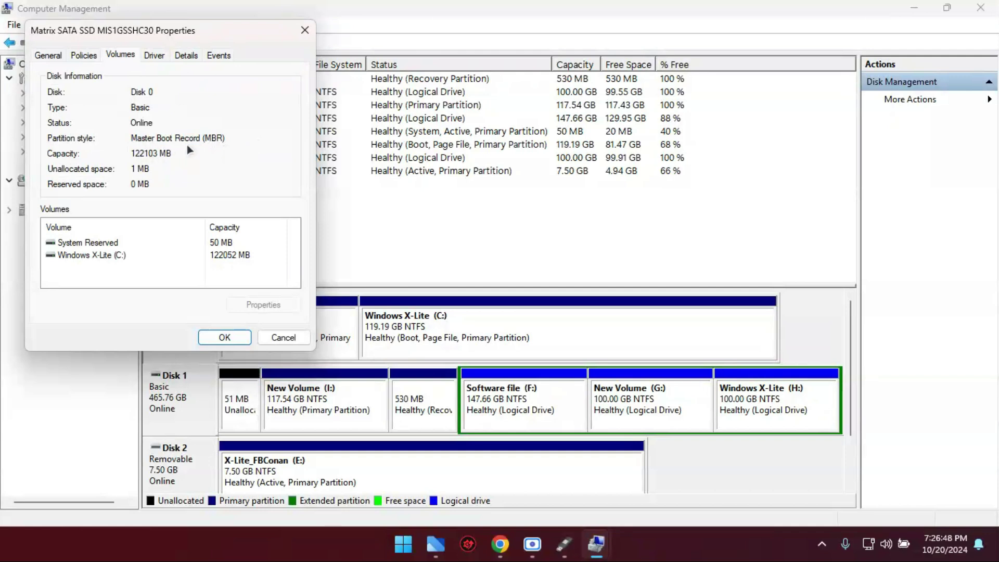
click(229, 341)
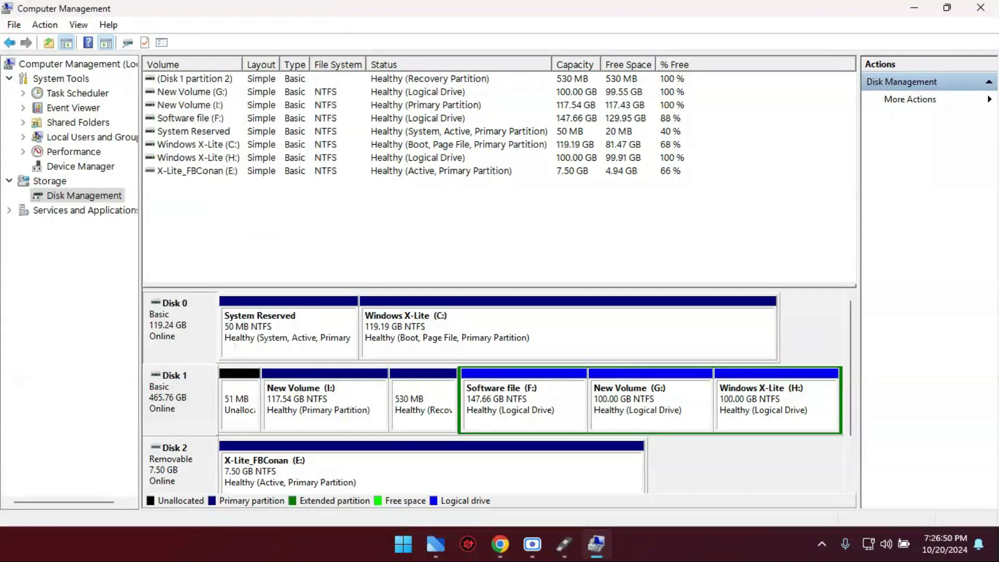
Minimize Computer Management to return to Rufus and set the partition scheme to MBR.
click(910, 8)
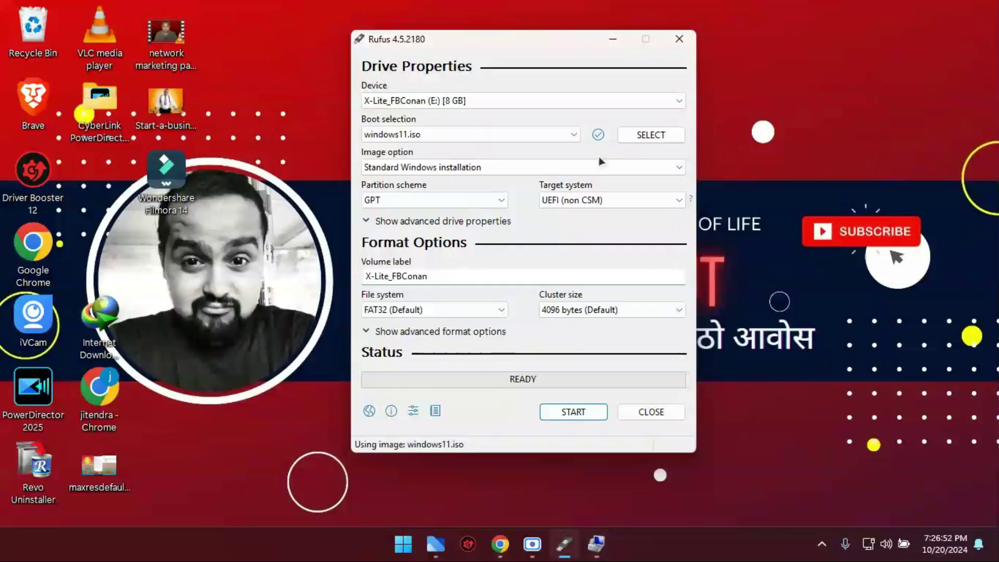
click(458, 200)
click(453, 227)
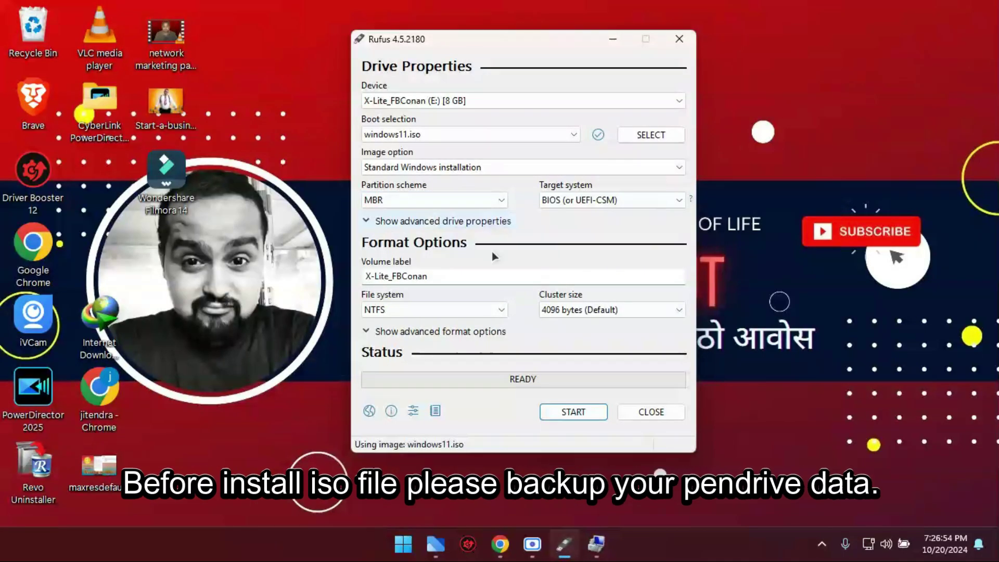
Start creating the bootable drive, leaving all Windows installation customizations disabled.
click(567, 414)
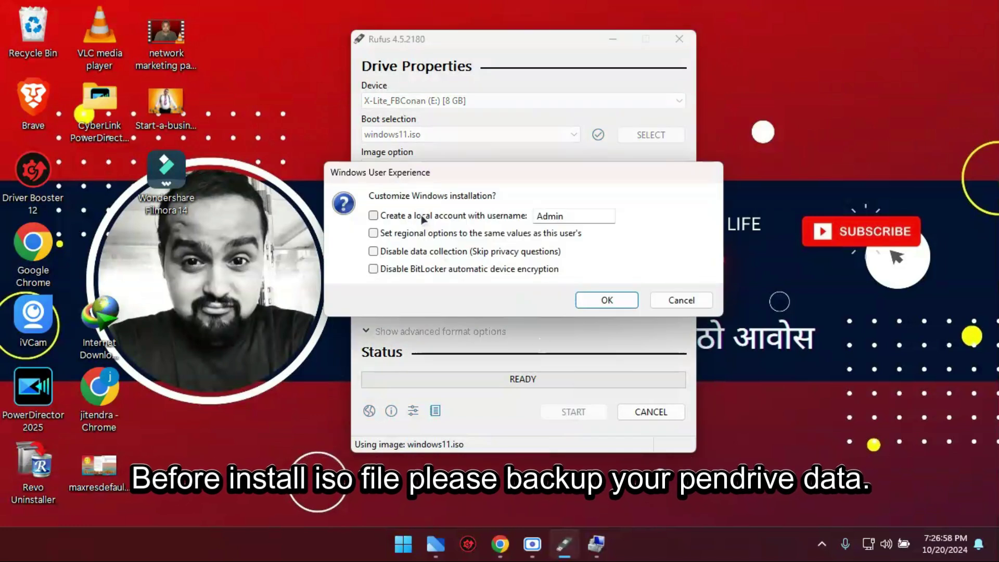
click(608, 301)
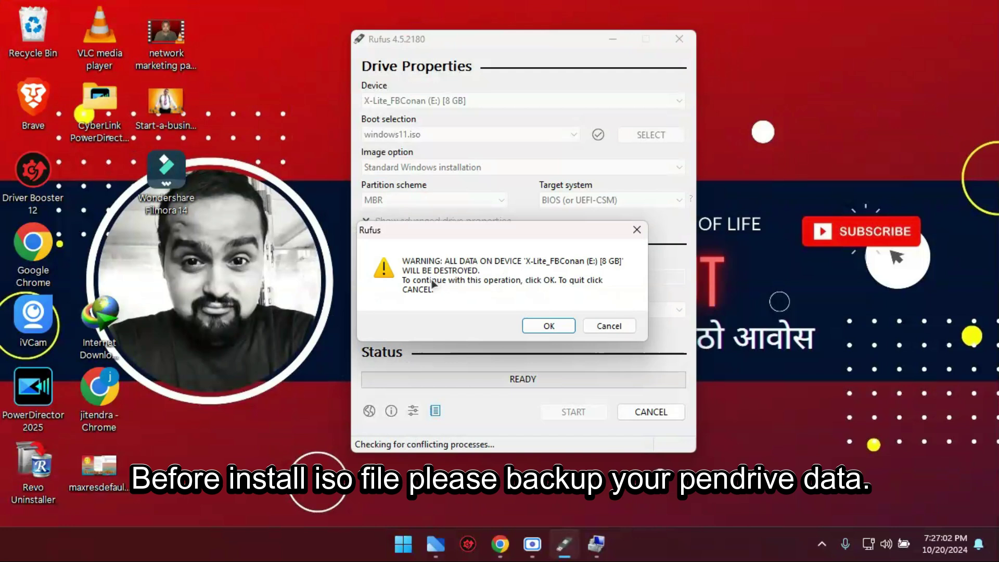